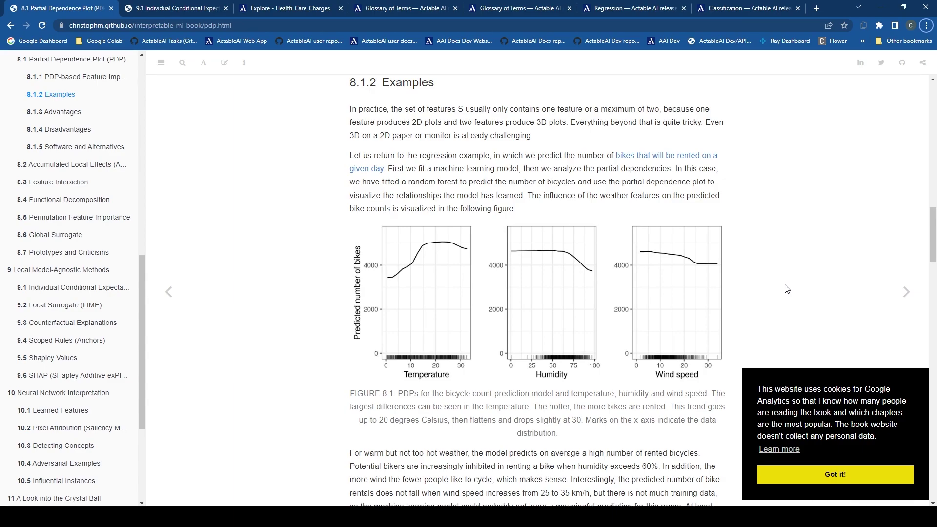
scroll(786, 289, "down", 3)
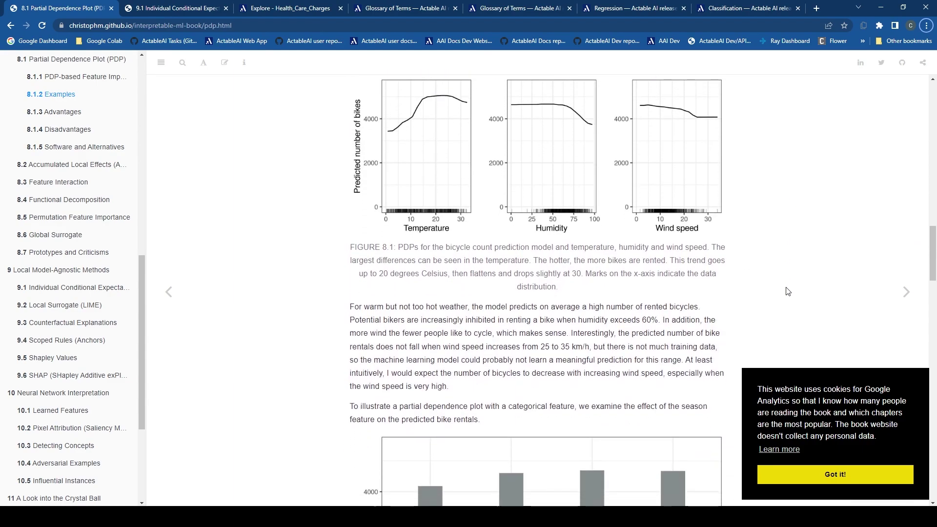
scroll(787, 291, "down", 3)
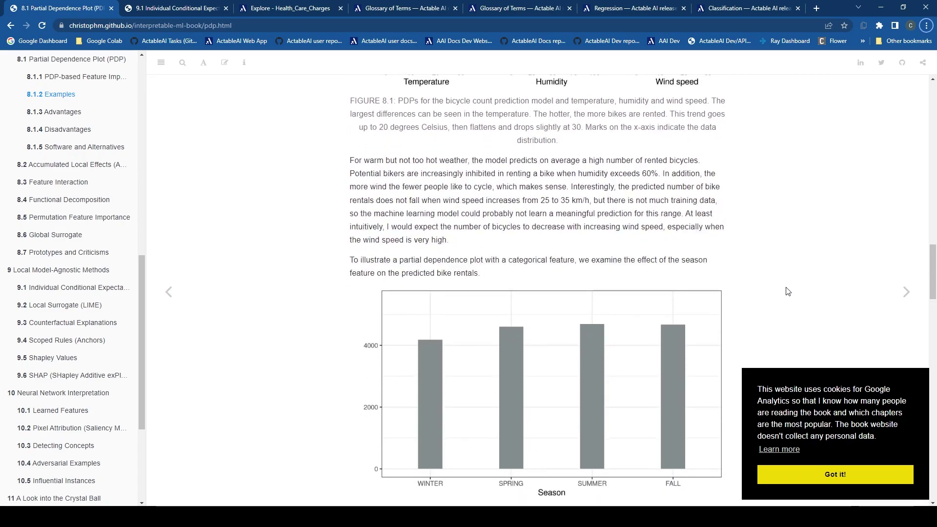
scroll(786, 291, "up", 5)
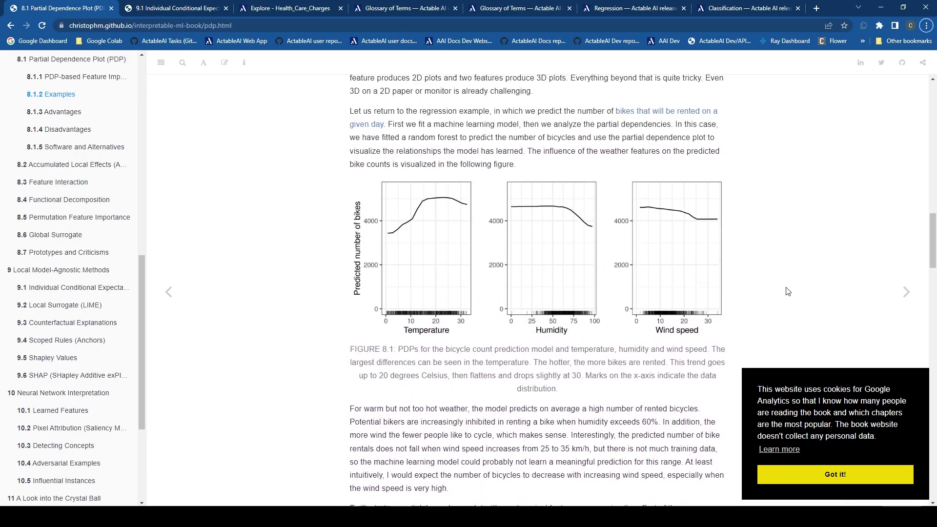
scroll(786, 291, "up", 3)
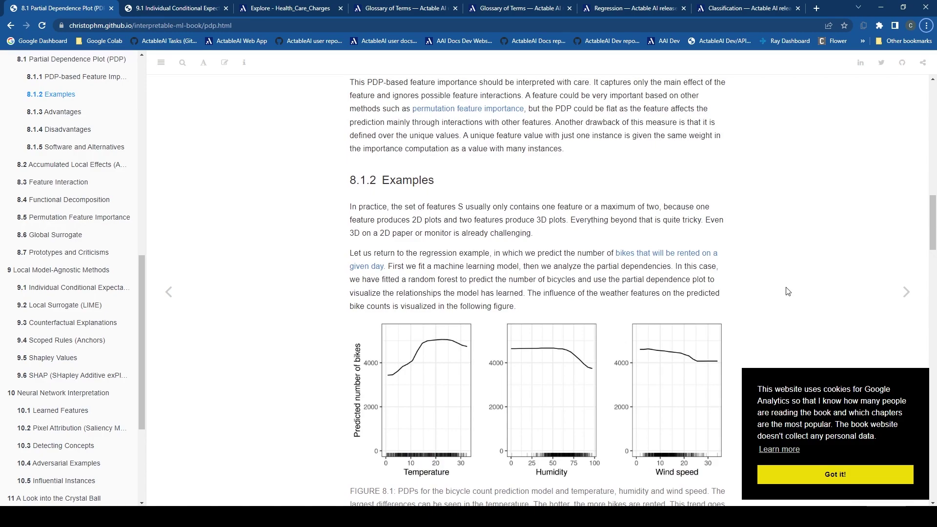
scroll(787, 291, "down", 1)
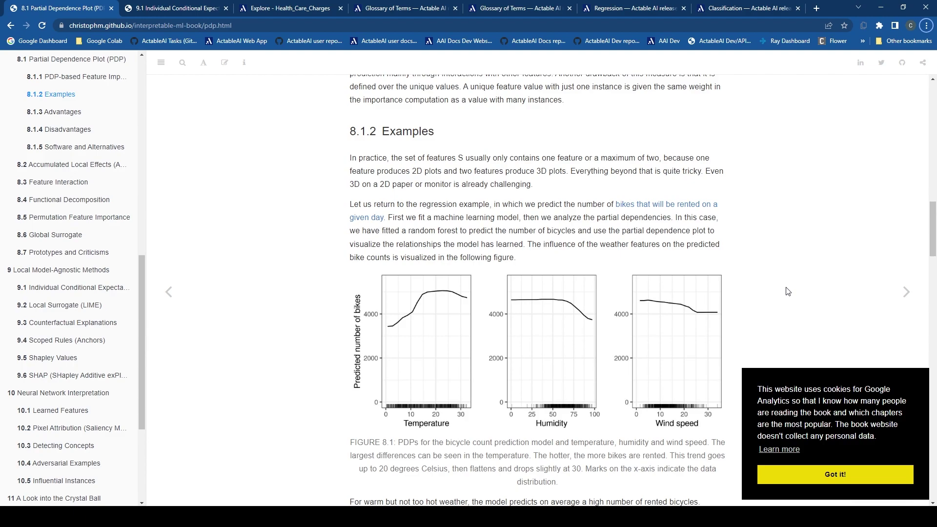
Step: Go to chapter 9.1 and find Figure 9.3, the centered ICE plot of cancer probability by age
left_click(184, 5)
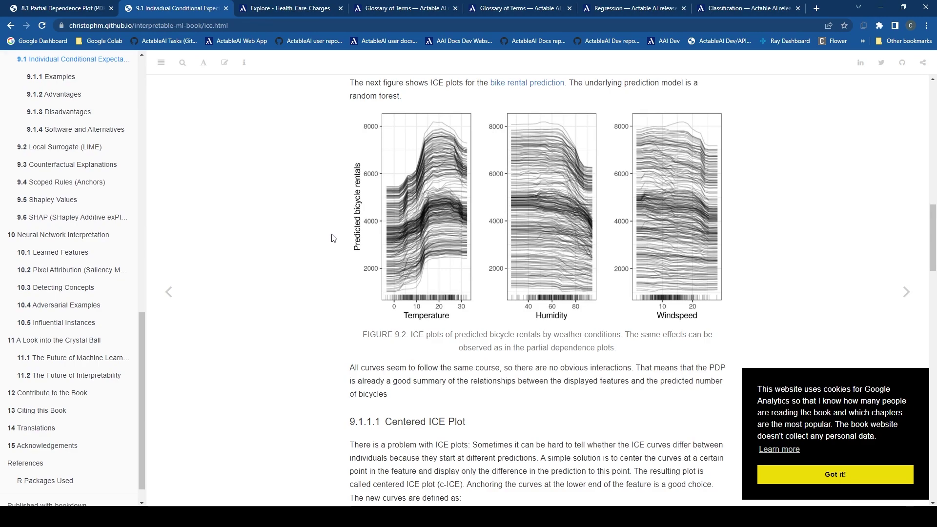
scroll(335, 270, "down", 5)
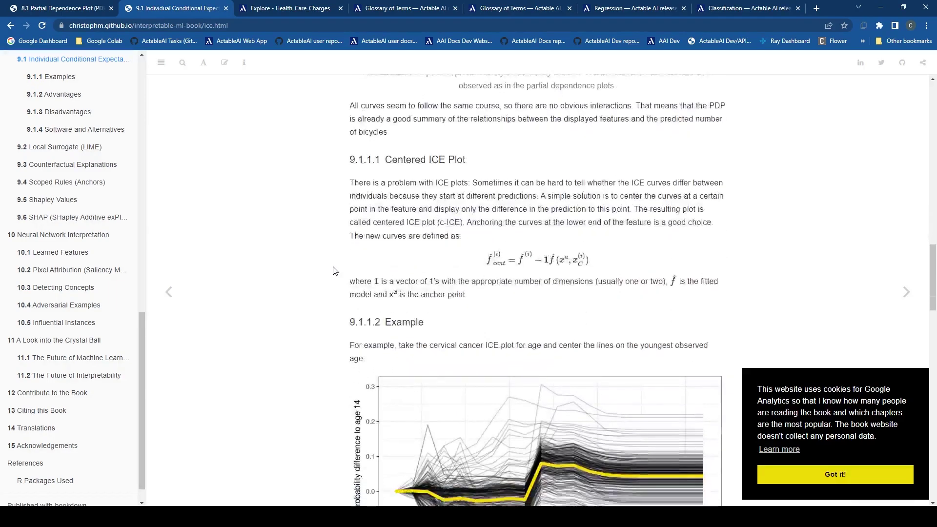
scroll(334, 270, "down", 1)
scroll(335, 270, "down", 2)
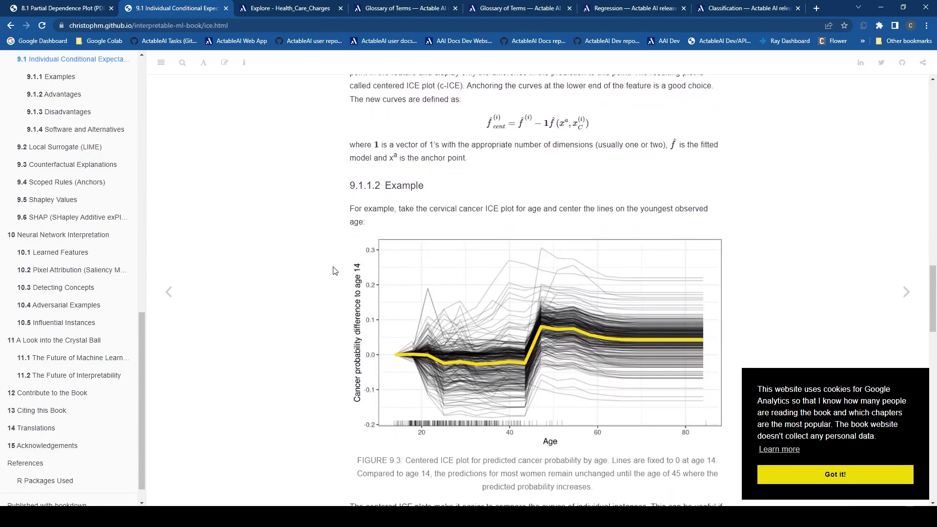
scroll(334, 271, "down", 1)
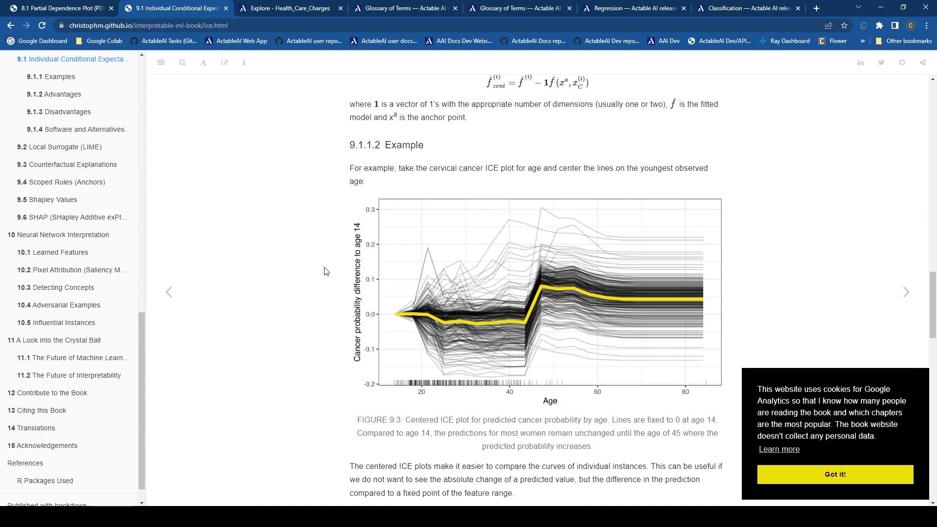
scroll(315, 274, "up", 1)
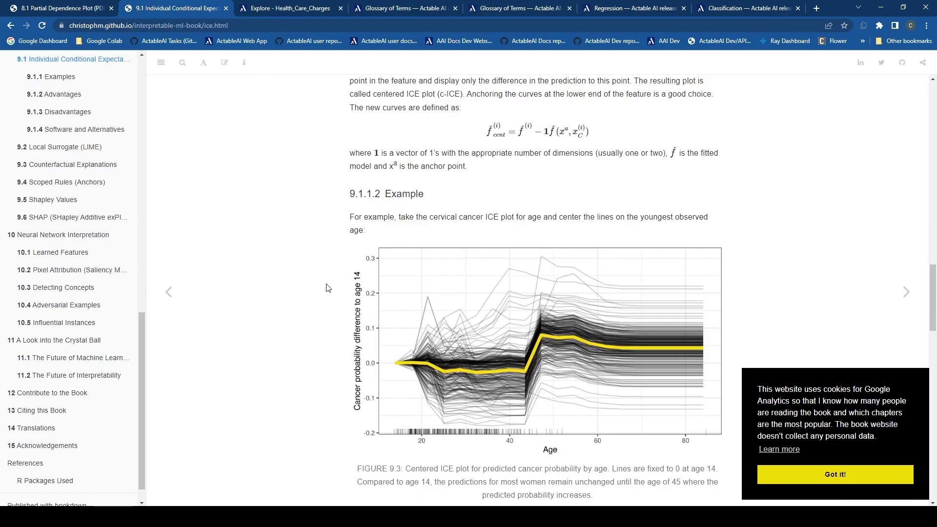
Step: Return to the Health_Care_Charges analysis and review the age PDP/ICE curves of predicted charges
left_click(280, 6)
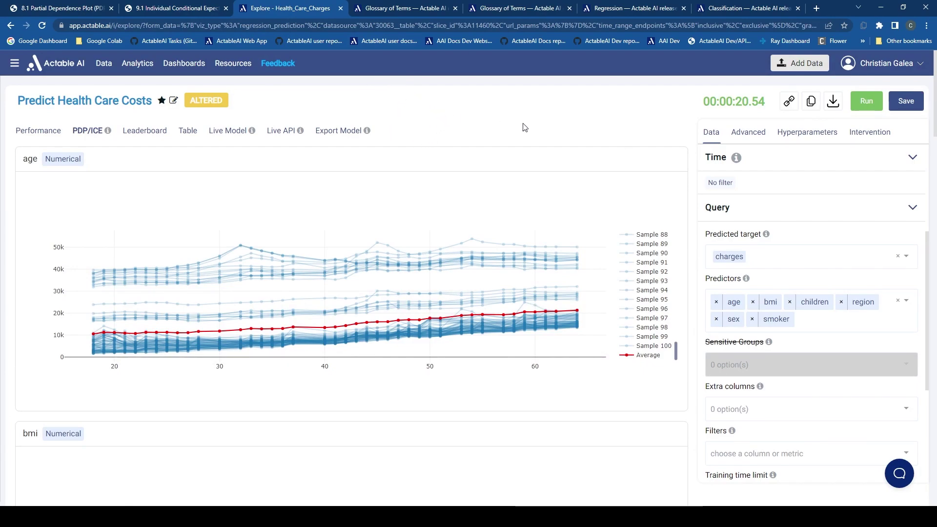
scroll(843, 334, "up", 4)
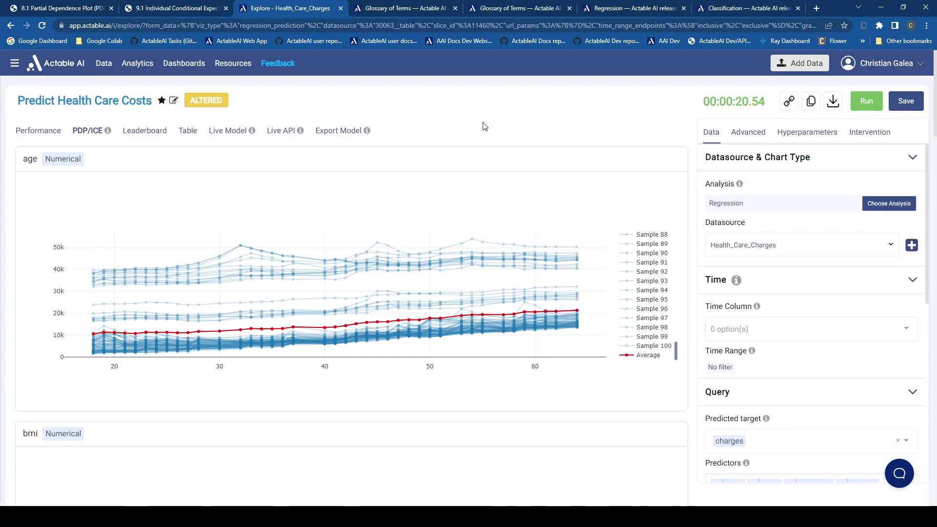
scroll(844, 395, "down", 1)
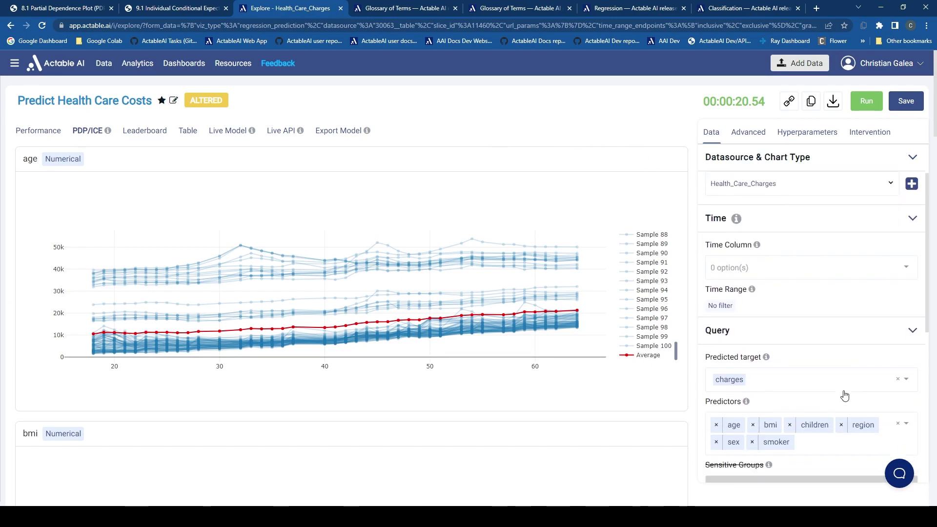
scroll(843, 393, "down", 2)
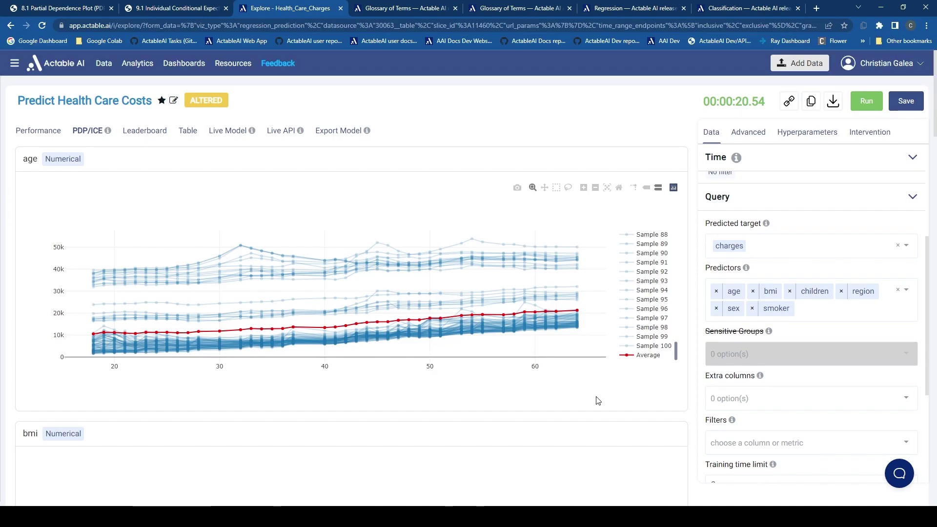
Step: Isolate the Average line in the age plot, then move past the bmi and children plots to the region chart
double_click(642, 365)
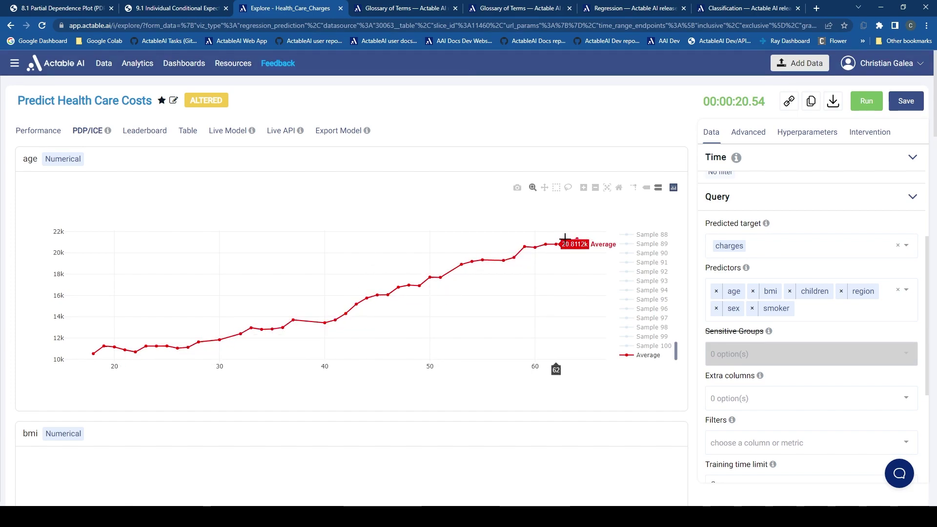
scroll(554, 381, "down", 2)
scroll(554, 380, "down", 8)
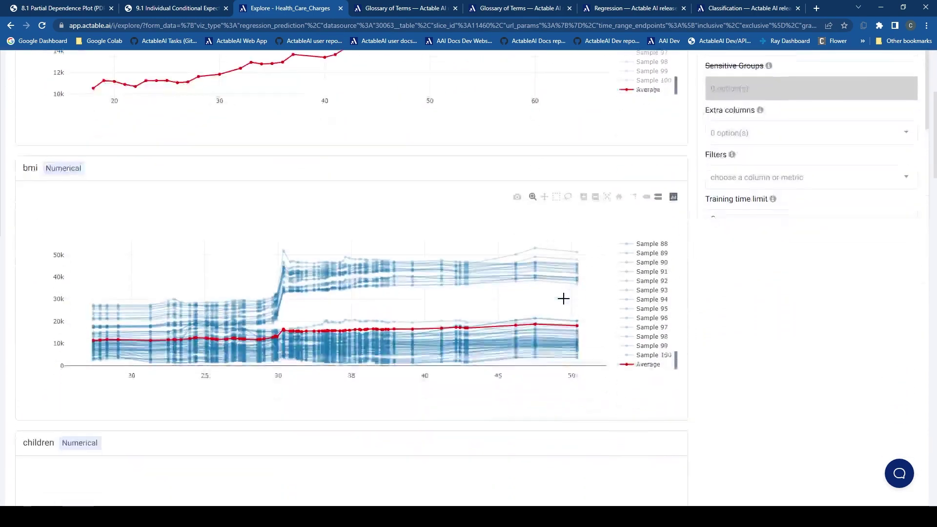
scroll(695, 353, "down", 6)
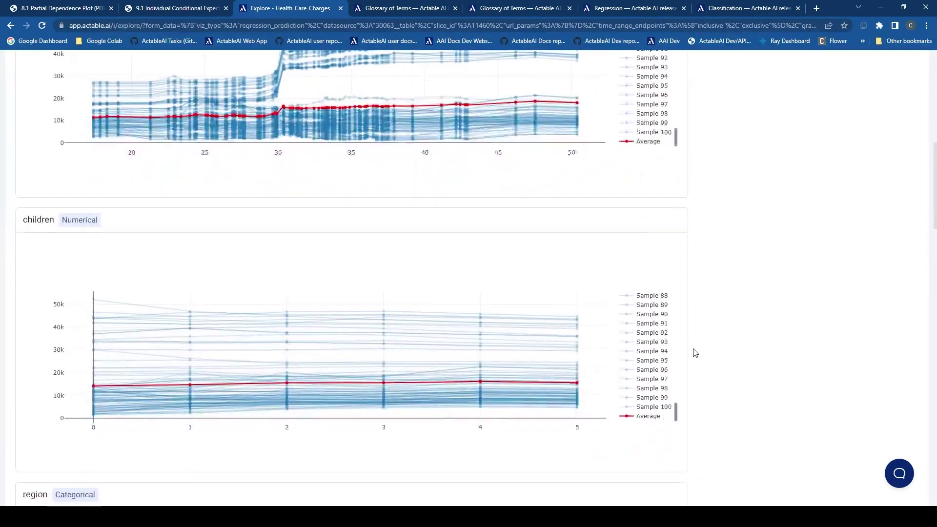
scroll(695, 353, "down", 3)
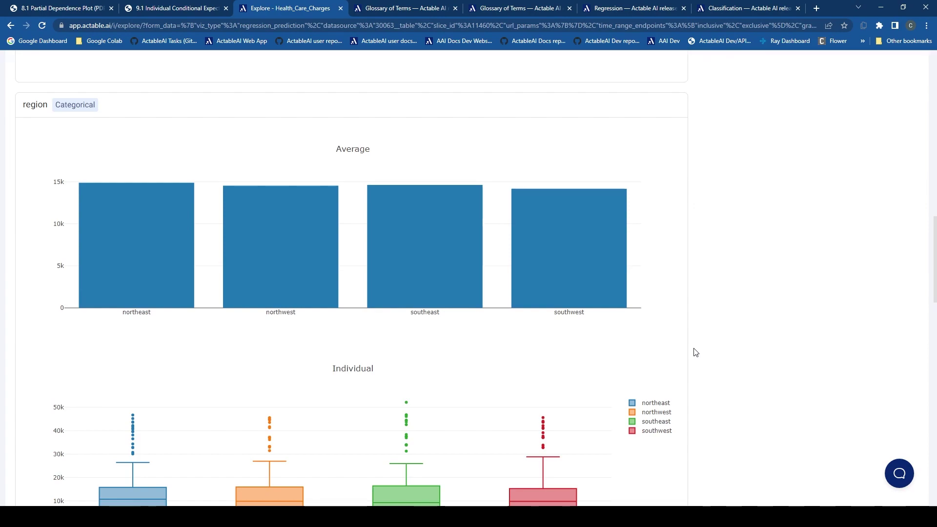
Step: Move past the region and sex charts to the smoker plots, showing roughly 32k versus 9k average charges
scroll(695, 352, "down", 1)
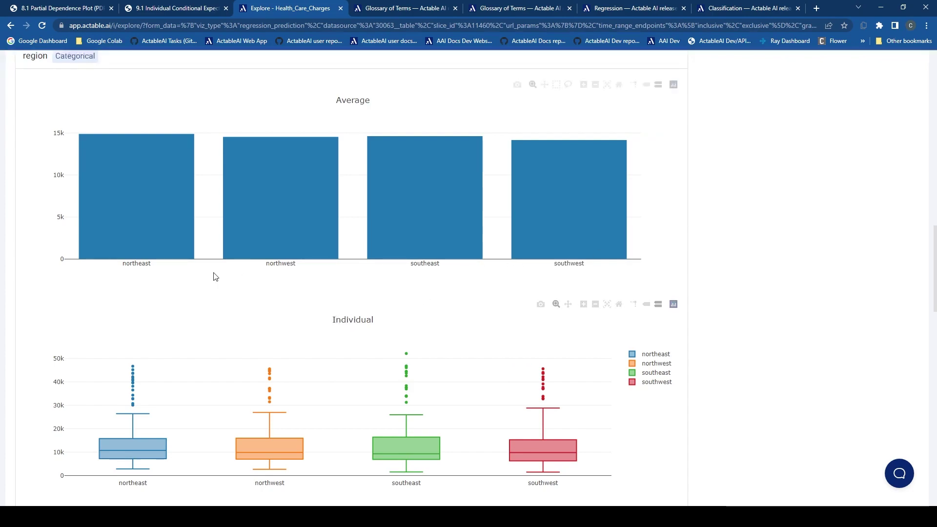
mouse_move(271, 452)
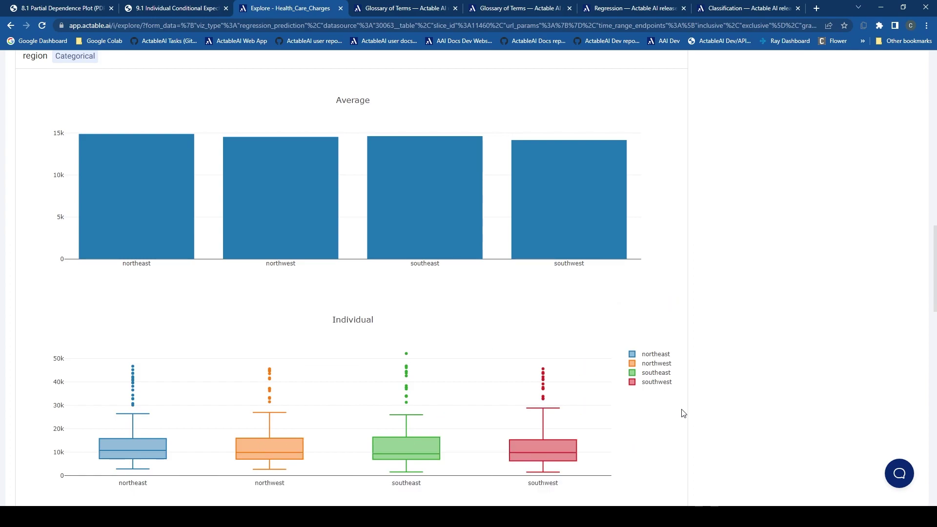
scroll(690, 420, "down", 3)
scroll(690, 420, "down", 12)
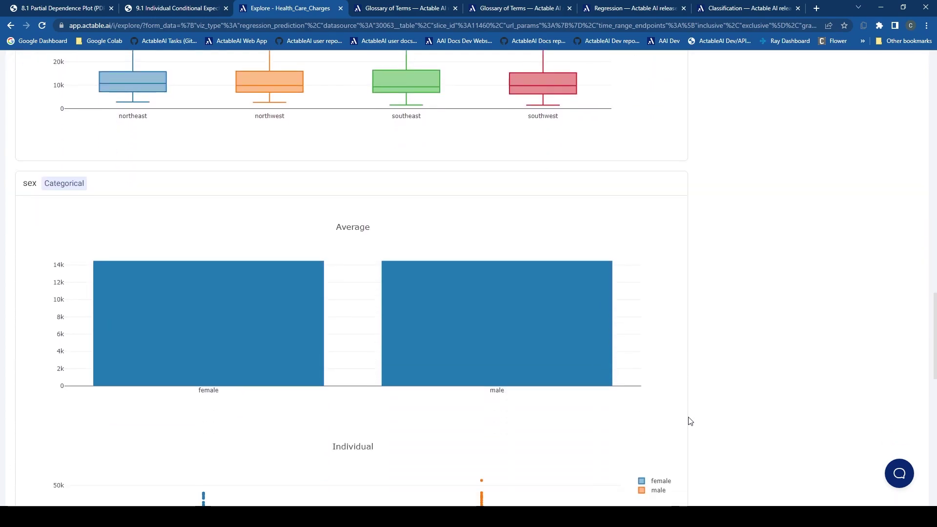
scroll(690, 421, "down", 2)
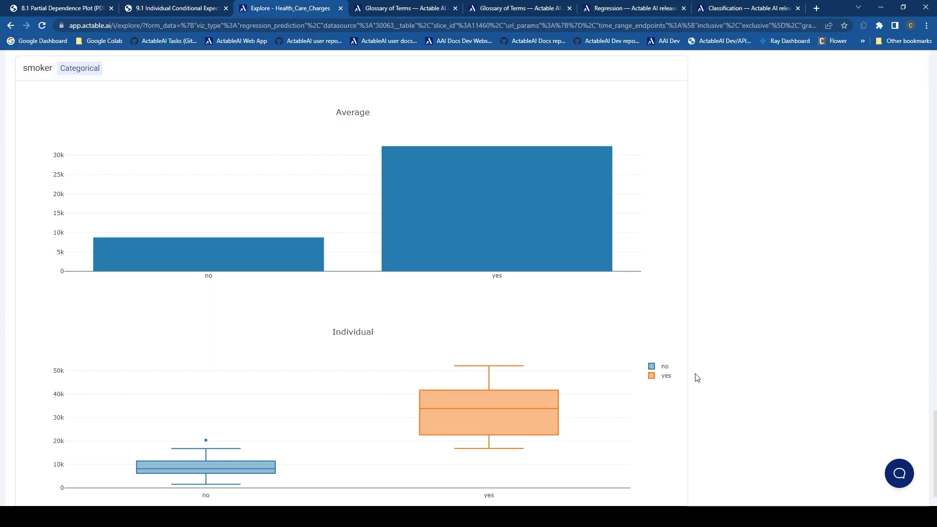
mouse_move(536, 251)
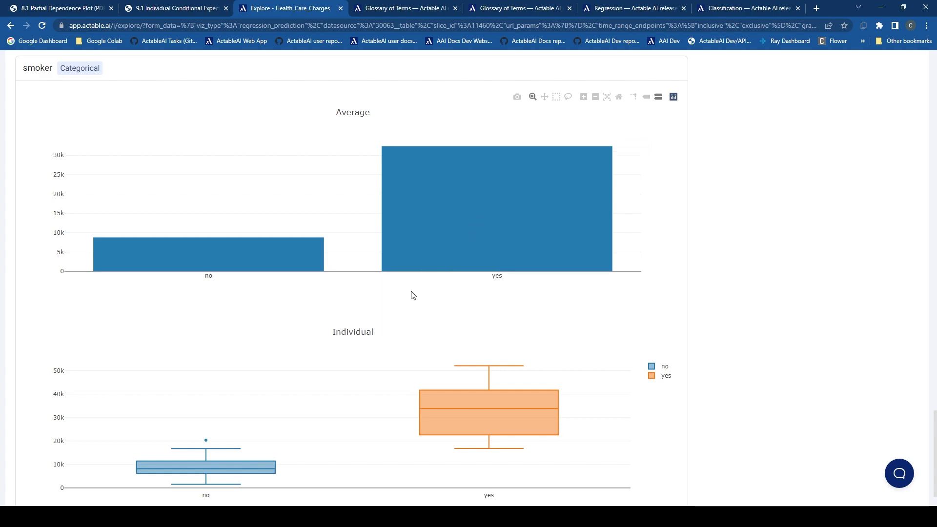
mouse_move(248, 255)
mouse_move(422, 235)
mouse_move(172, 447)
mouse_move(376, 426)
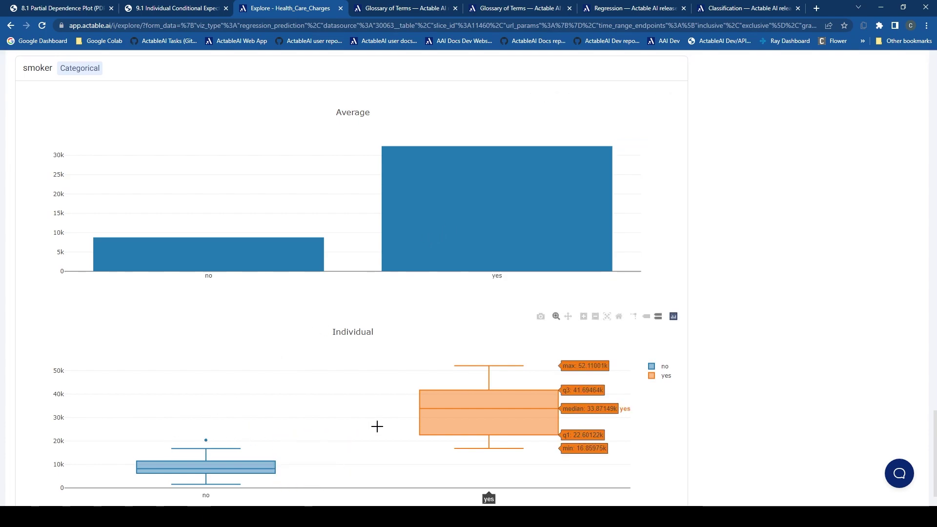
scroll(502, 423, "down", 1)
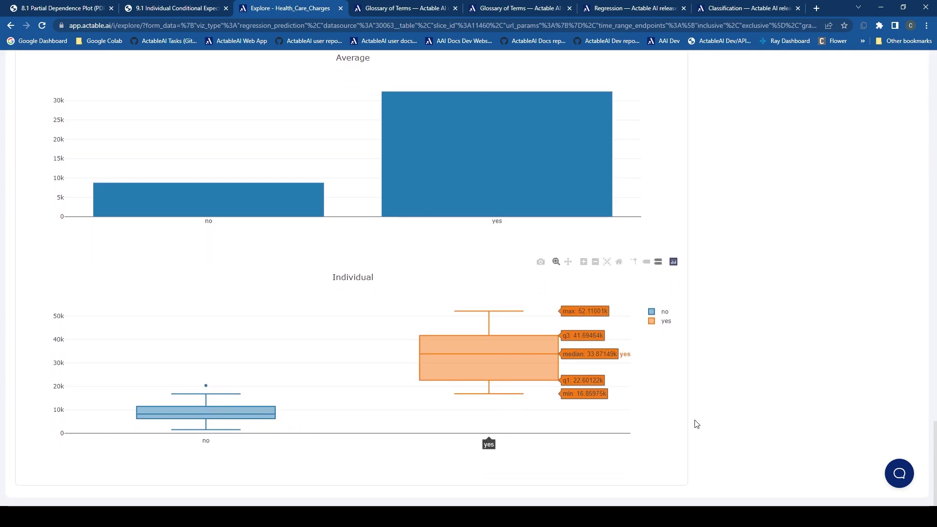
scroll(720, 423, "up", 2)
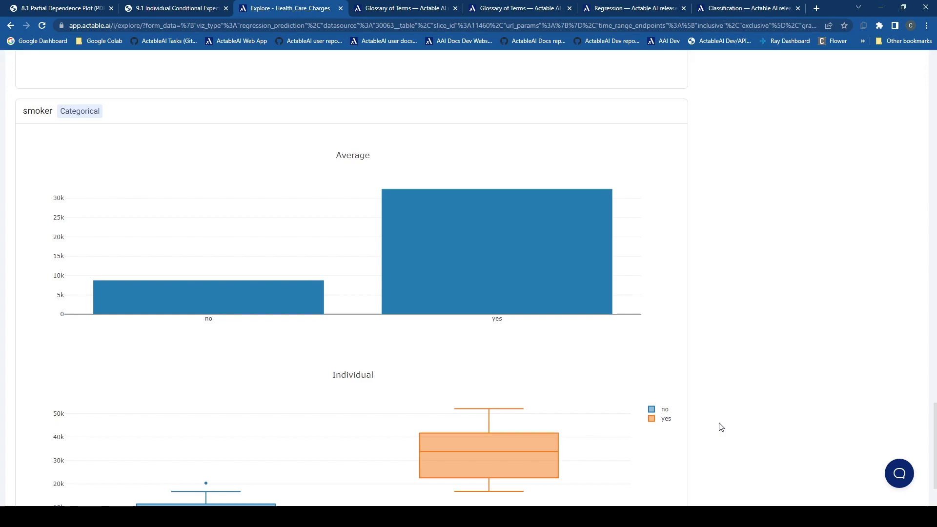
Step: Scroll back up past the region, children and bmi charts to the age plot at the top
scroll(721, 427, "up", 6)
scroll(721, 427, "up", 2)
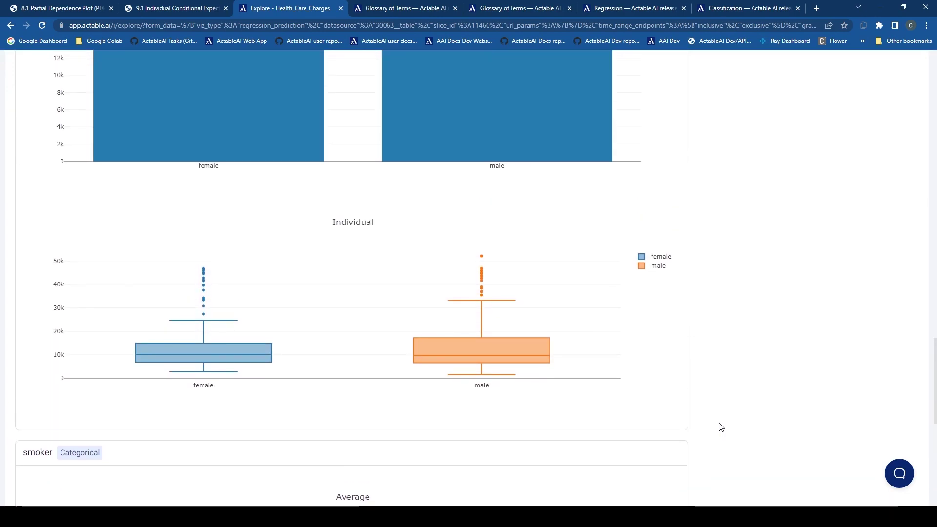
scroll(721, 427, "up", 3)
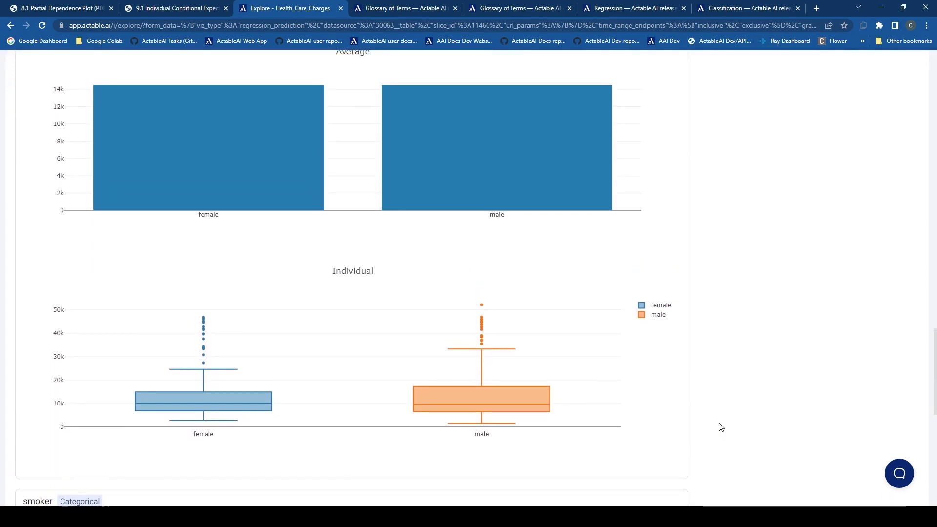
scroll(720, 427, "up", 3)
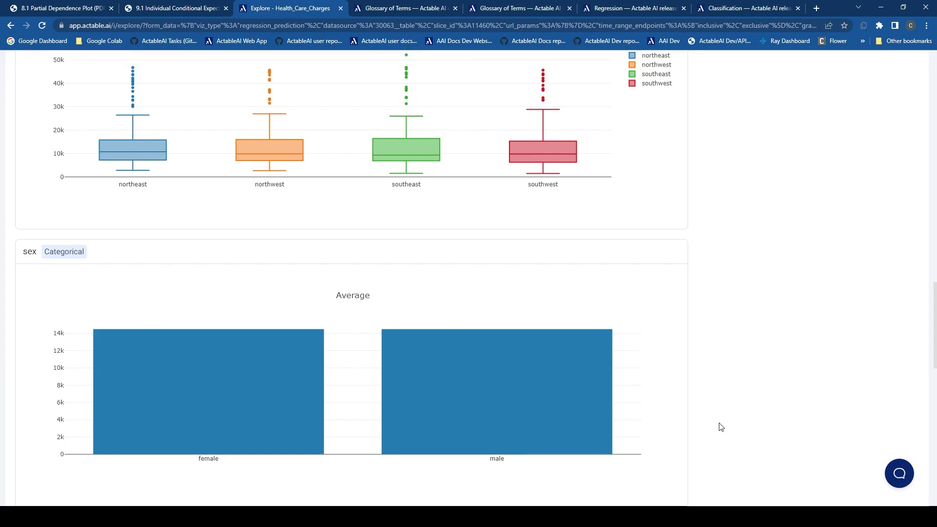
scroll(721, 427, "up", 6)
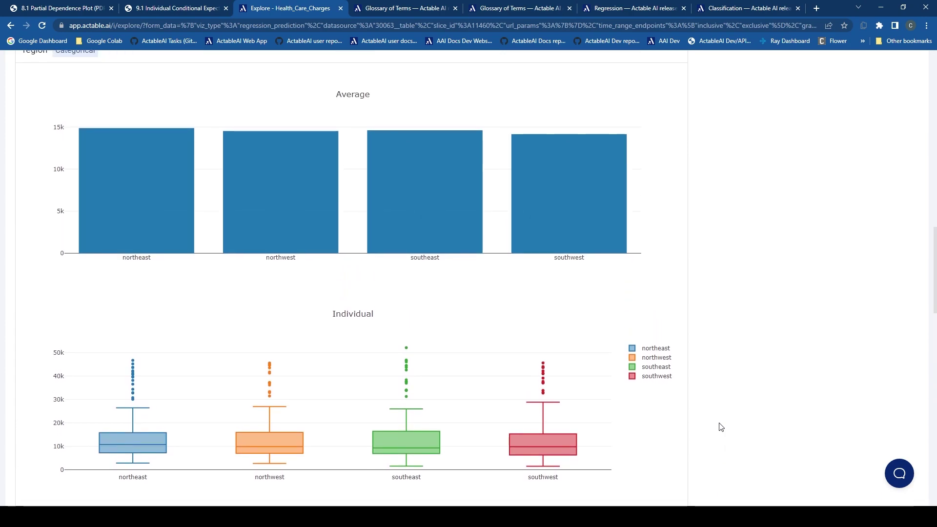
scroll(721, 427, "up", 7)
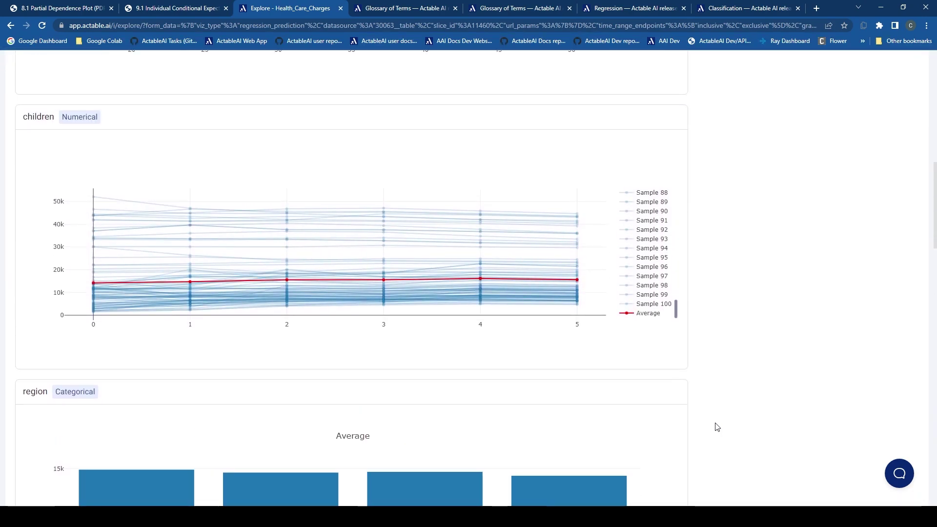
scroll(718, 427, "up", 4)
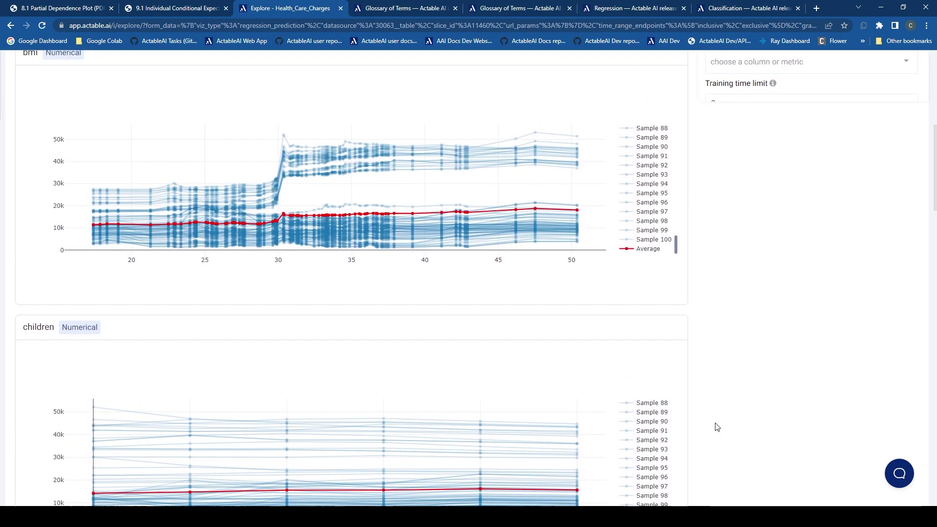
scroll(717, 427, "up", 3)
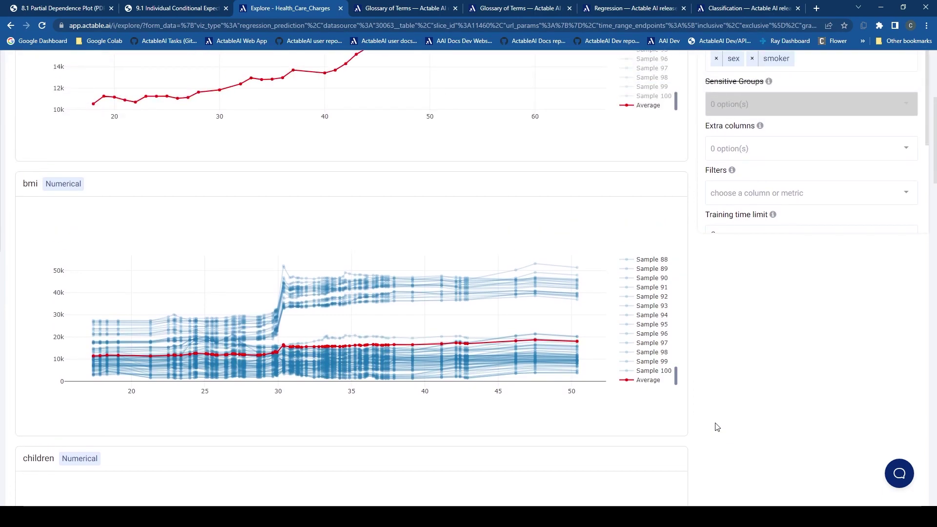
scroll(717, 427, "up", 4)
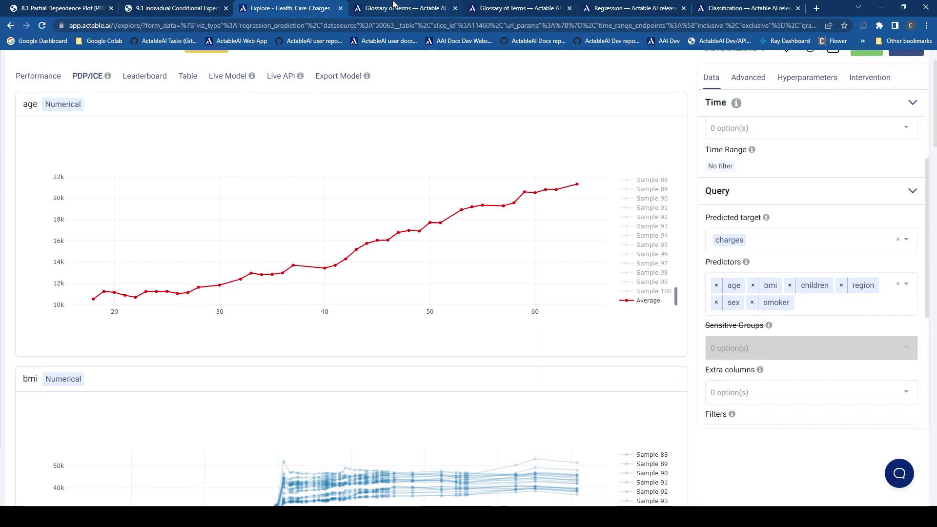
Step: Review the glossary's PDP and ICE explanations, then the Regression and Classification PDP/ICE sections
left_click(393, 5)
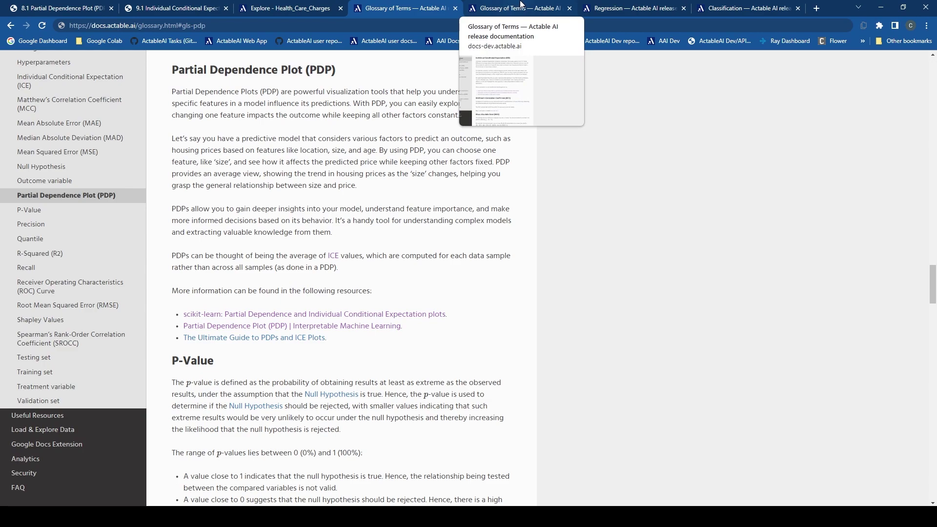
left_click(523, 6)
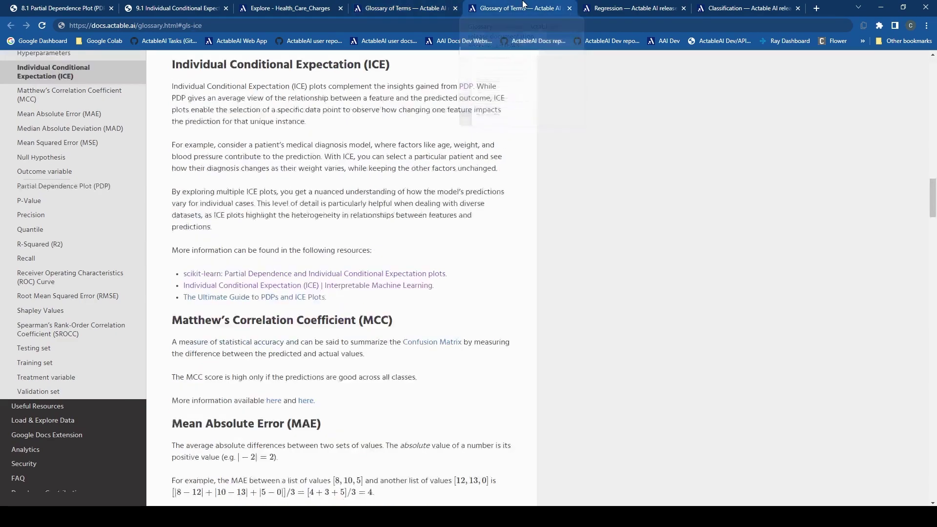
left_click(630, 6)
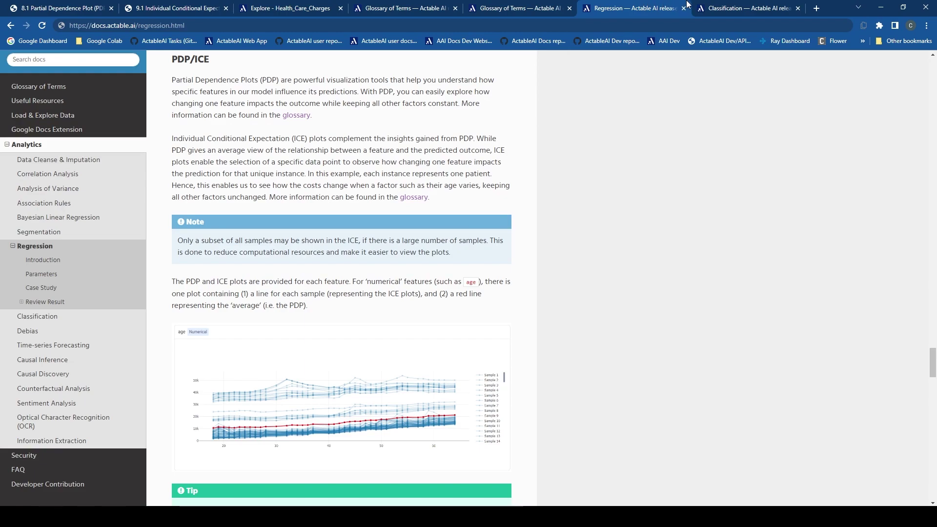
left_click(747, 6)
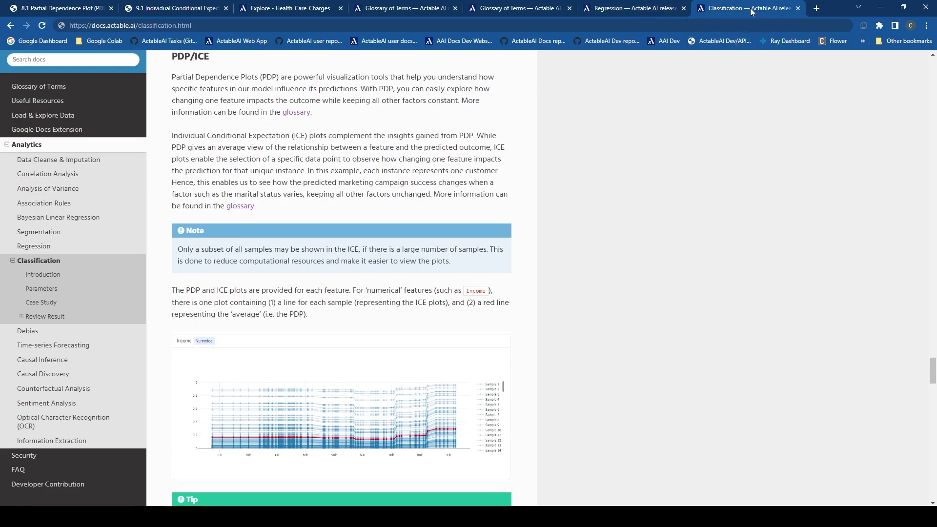